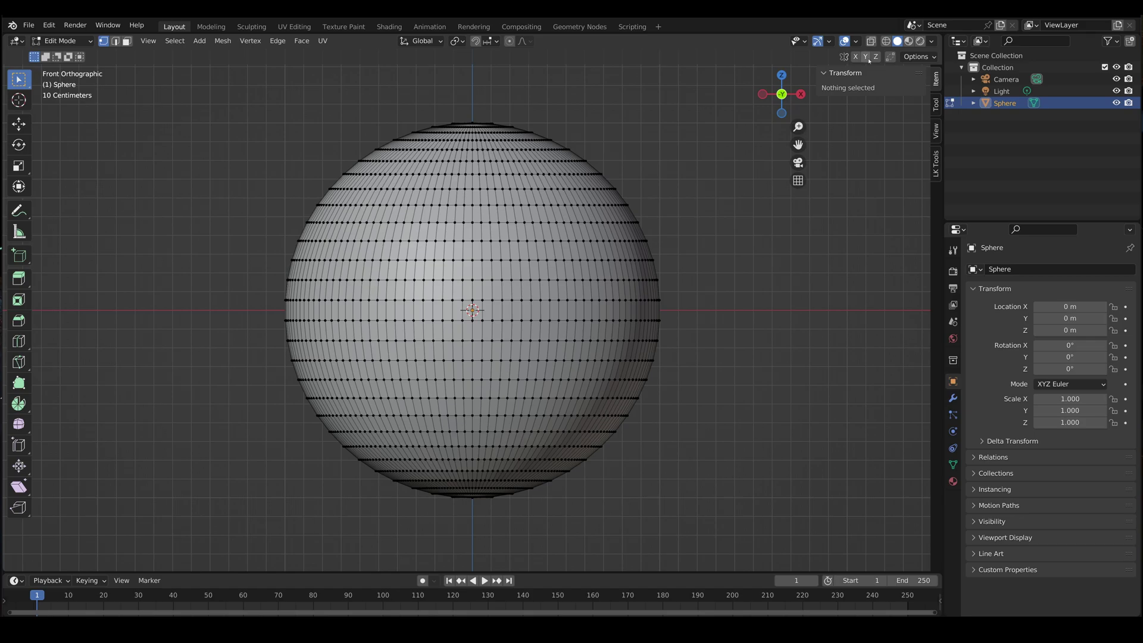
Turn on X-ray and box-select the half of the sphere's vertices on the positive X side in front view.
{"action": "key", "text": "alt+z"}
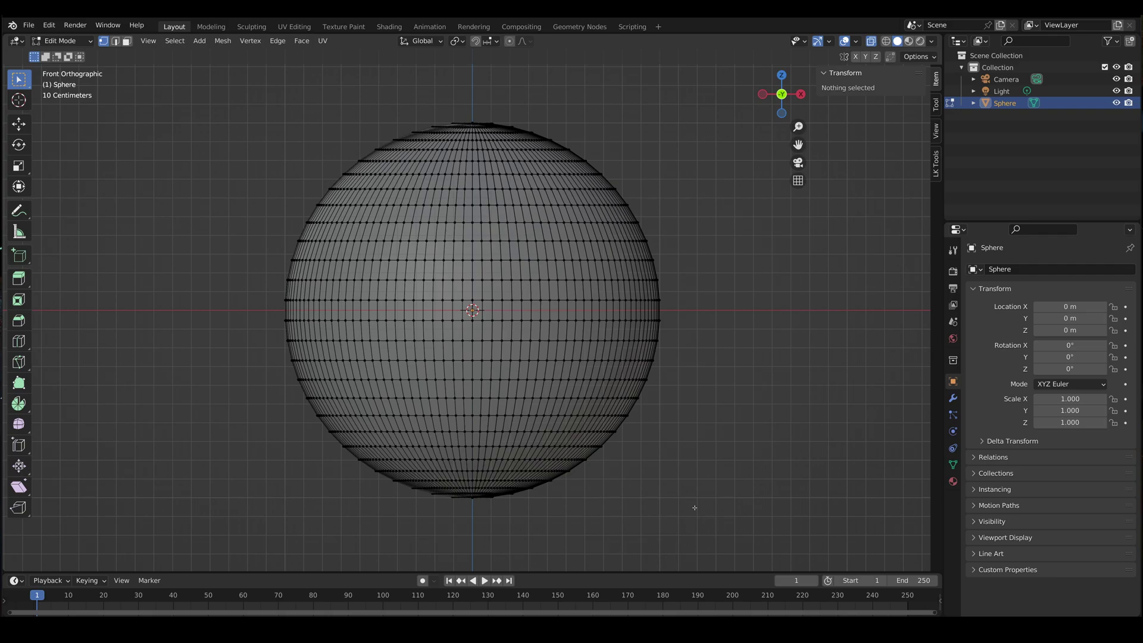
{"action": "left_click_drag", "start_coordinate": [697, 510], "coordinate": [472, 93]}
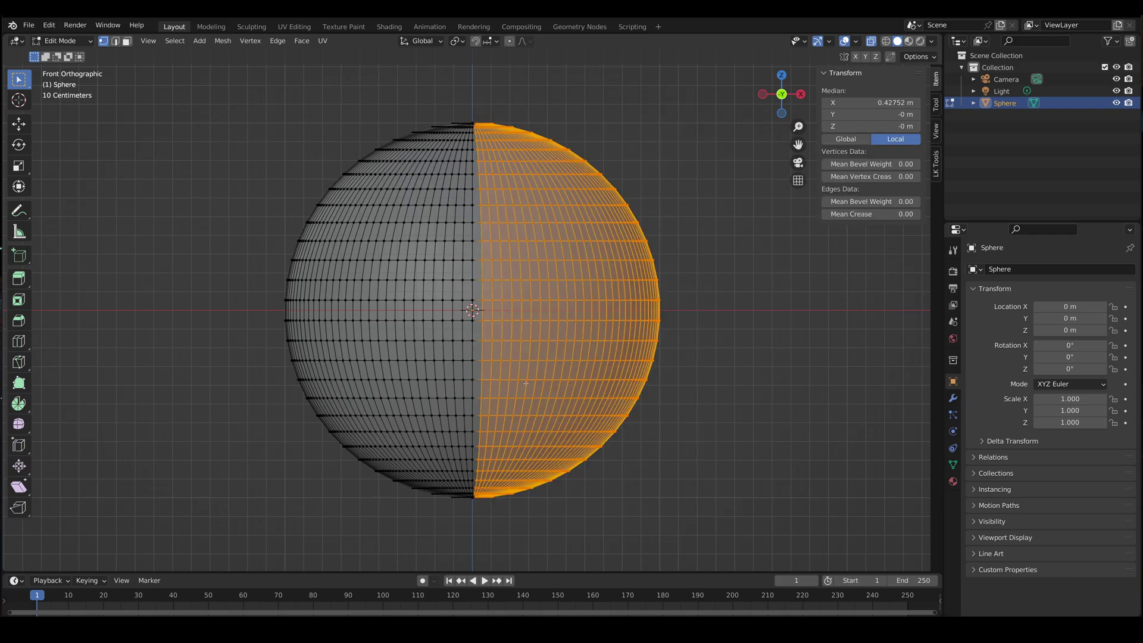
{"action": "middle_click_drag", "start_coordinate": [519, 470], "coordinate": [516, 420]}
{"action": "scroll", "coordinate": [515, 403], "scroll_direction": "up", "scroll_amount": 3}
{"action": "scroll", "coordinate": [515, 403], "scroll_direction": "up", "scroll_amount": 2}
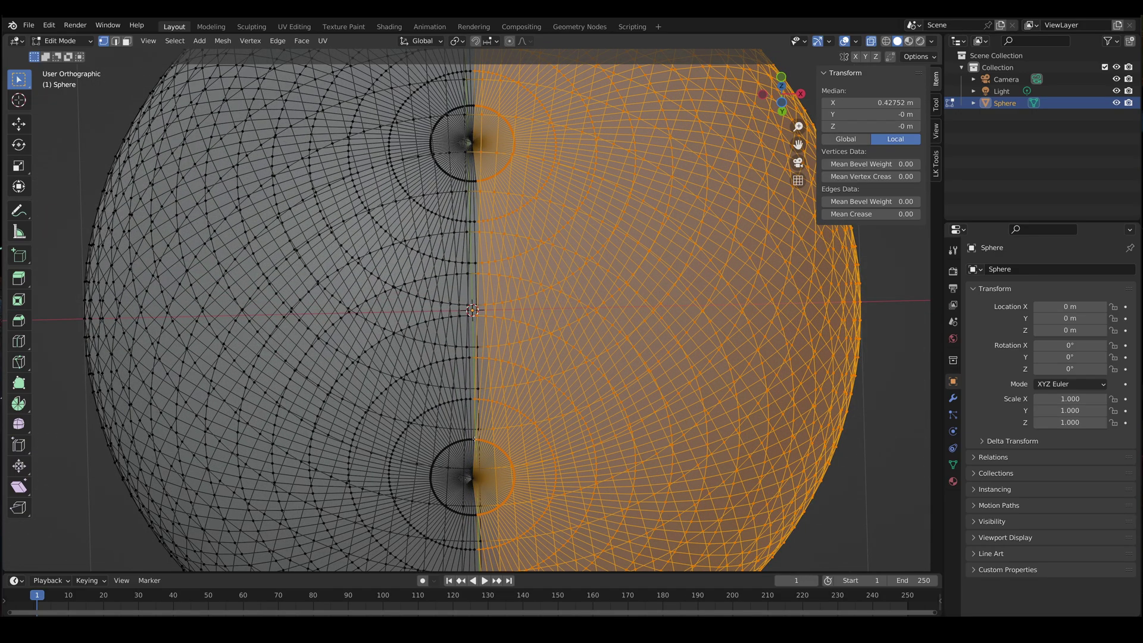
{"action": "scroll", "coordinate": [548, 423], "scroll_direction": "down", "scroll_amount": 3}
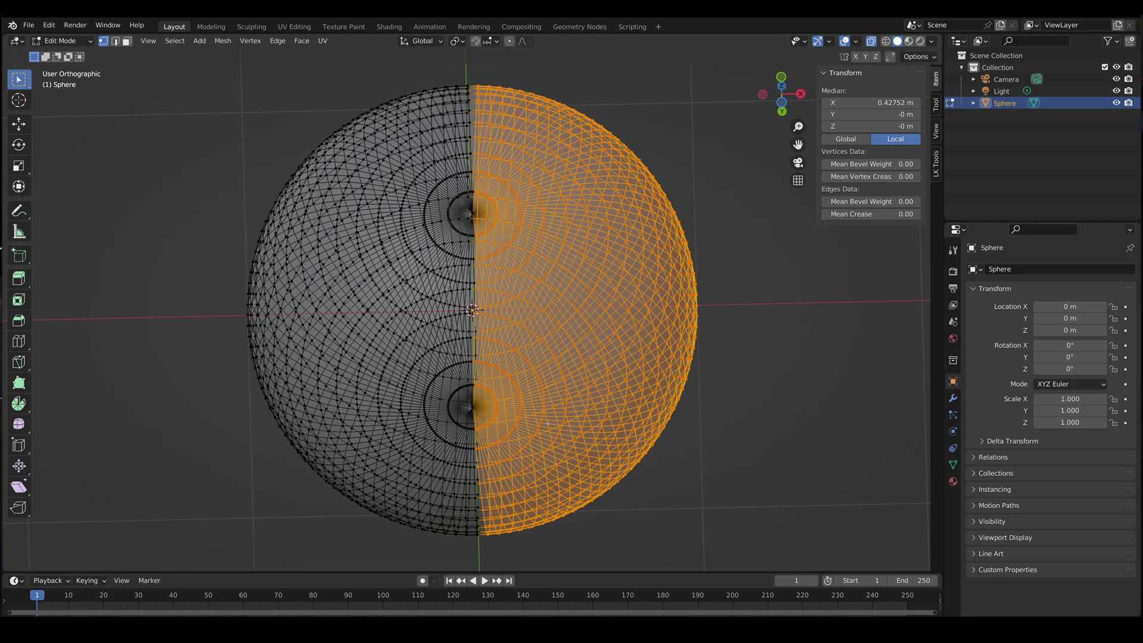
{"action": "key", "text": "KP_1"}
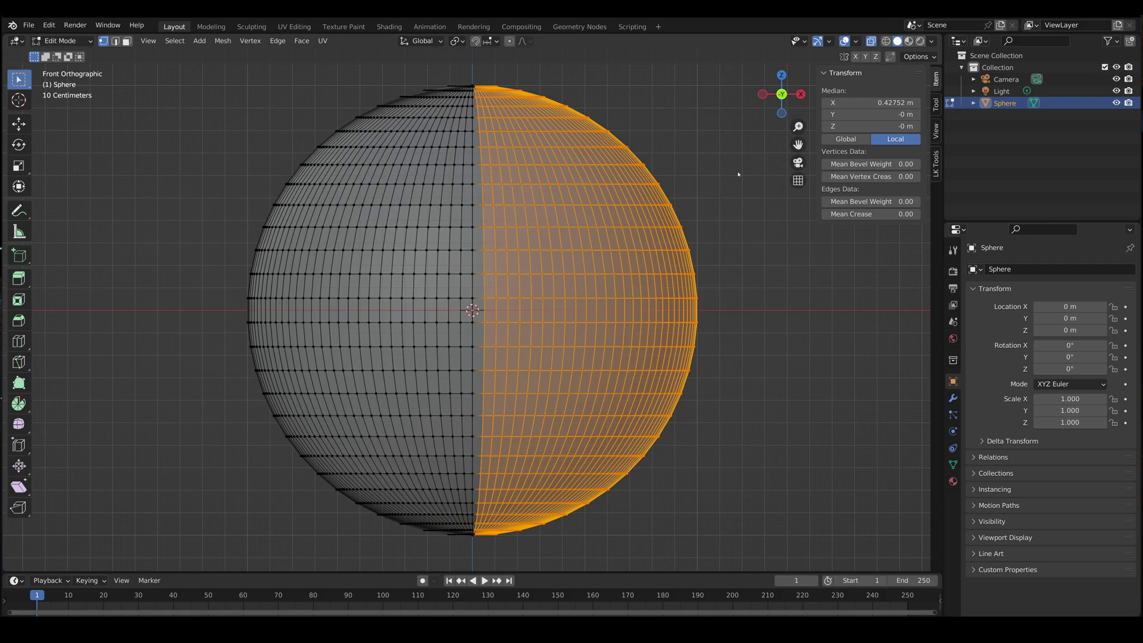
Clear the vertex selection and turn X-ray off.
{"action": "key", "text": "a"}
{"action": "key", "text": "a"}
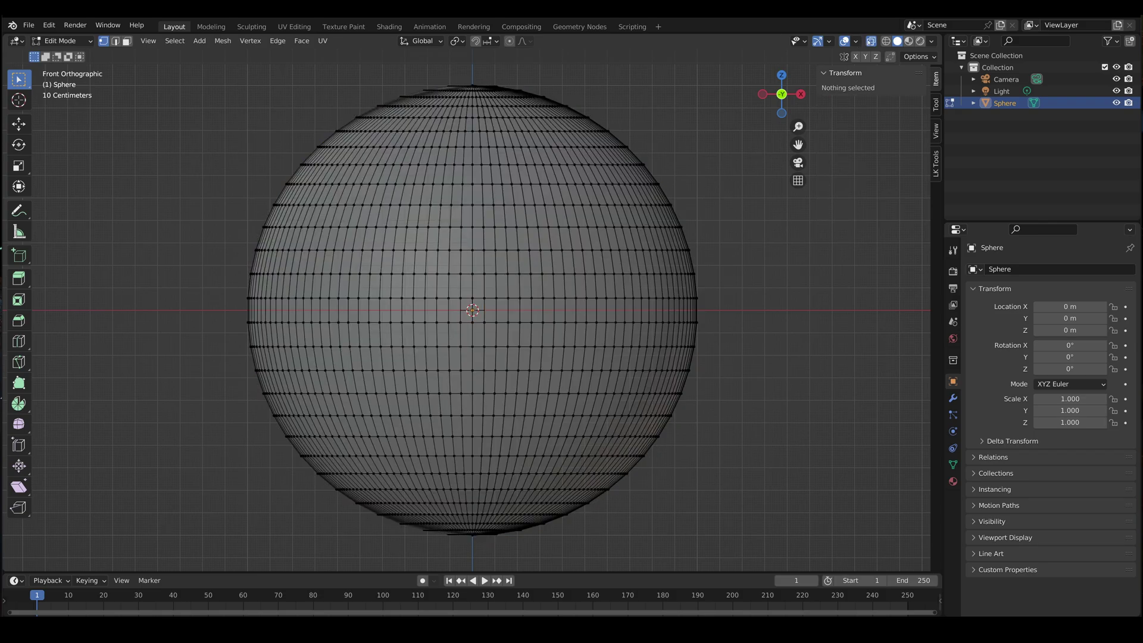
{"action": "left_click", "coordinate": [871, 41]}
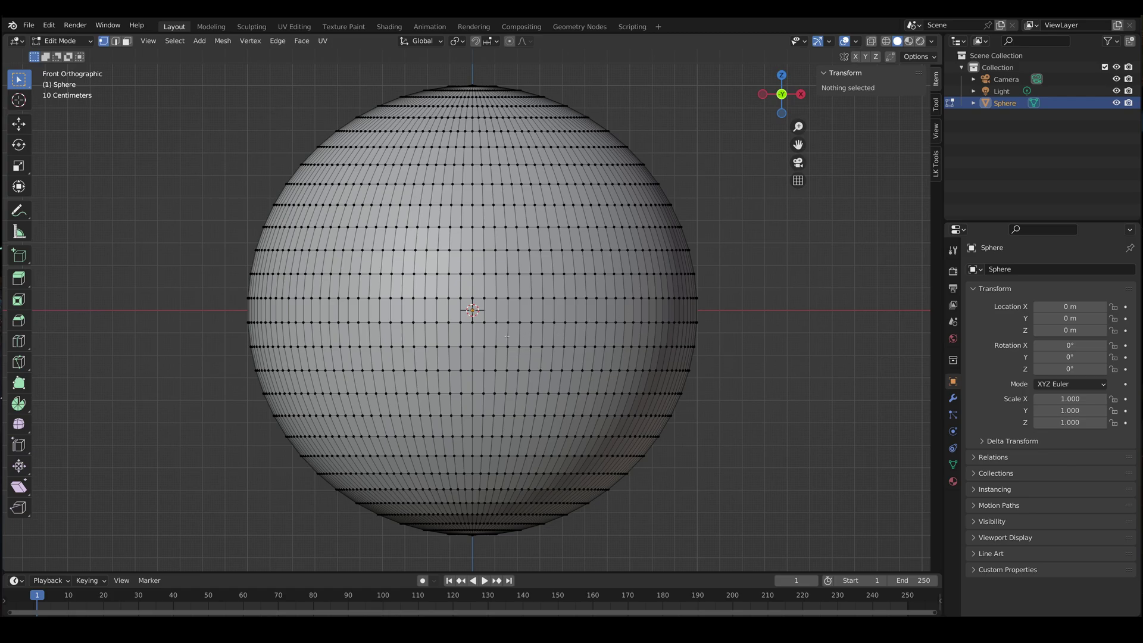
Select a vertex on the sphere's vertical centre line and apply Side of Active with the sign set to Negative Axis.
{"action": "left_click", "coordinate": [472, 249]}
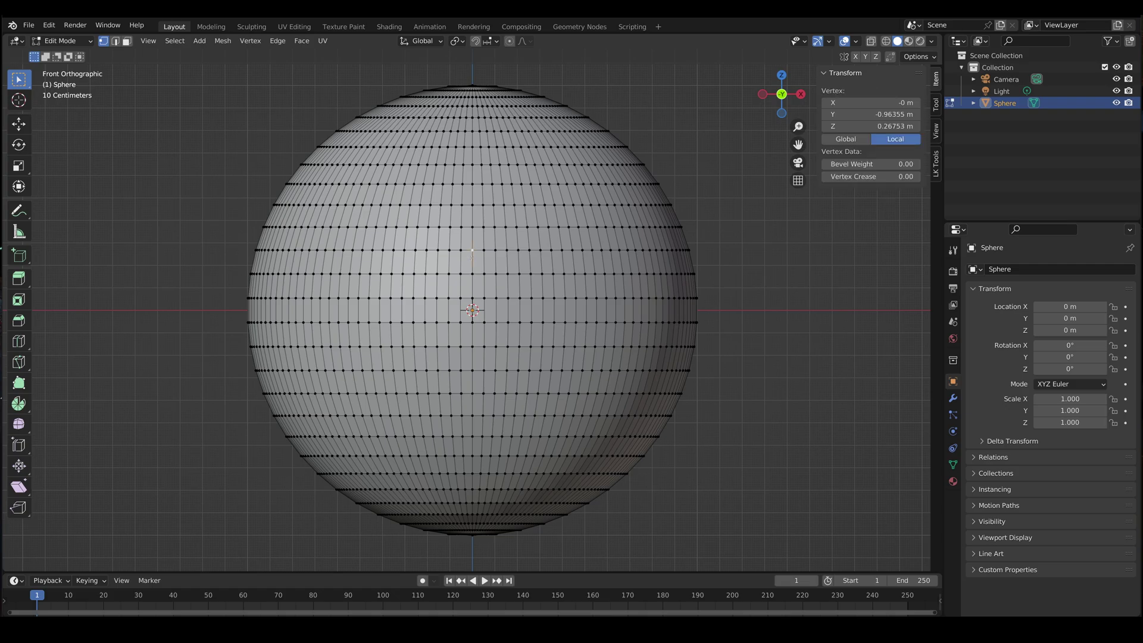
{"action": "left_click", "coordinate": [175, 41]}
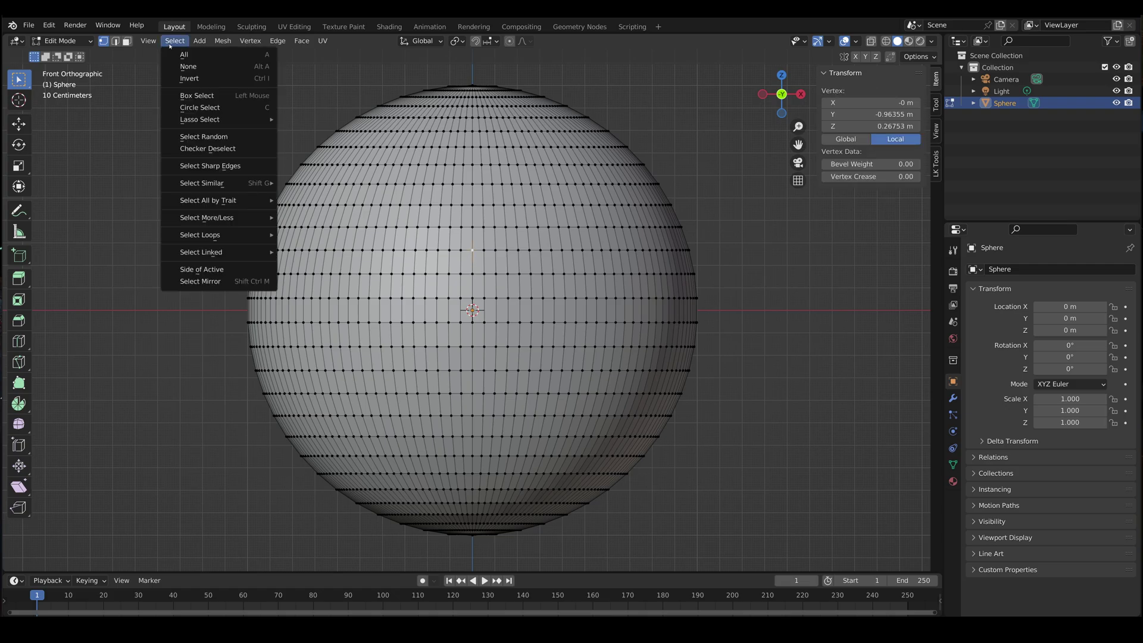
{"action": "left_click", "coordinate": [220, 269]}
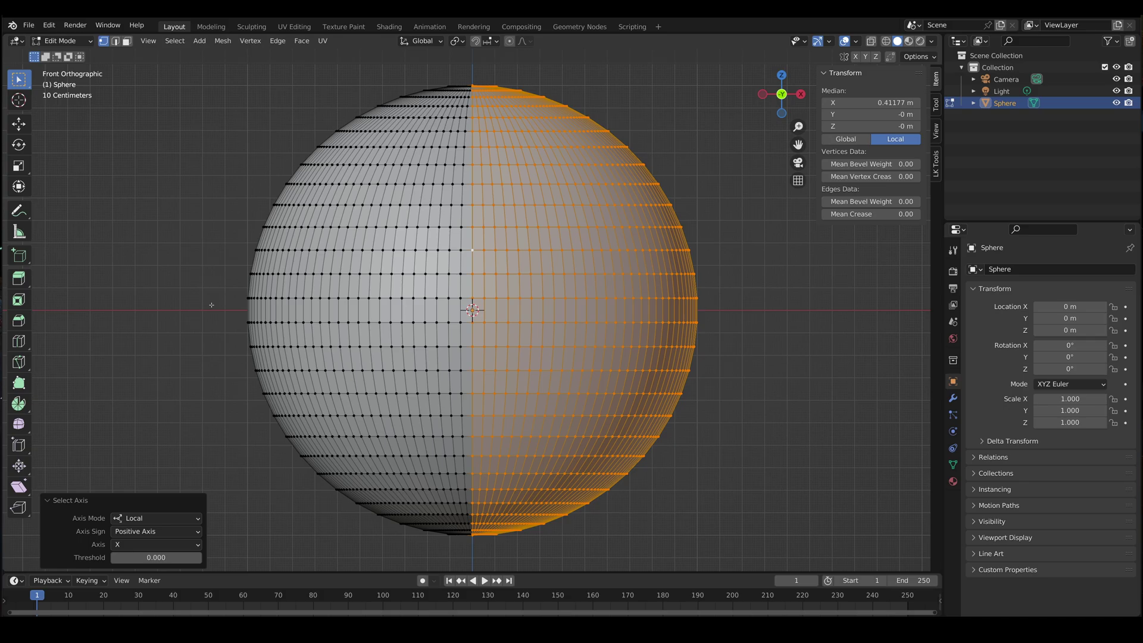
{"action": "left_click", "coordinate": [156, 532]}
{"action": "left_click", "coordinate": [148, 544]}
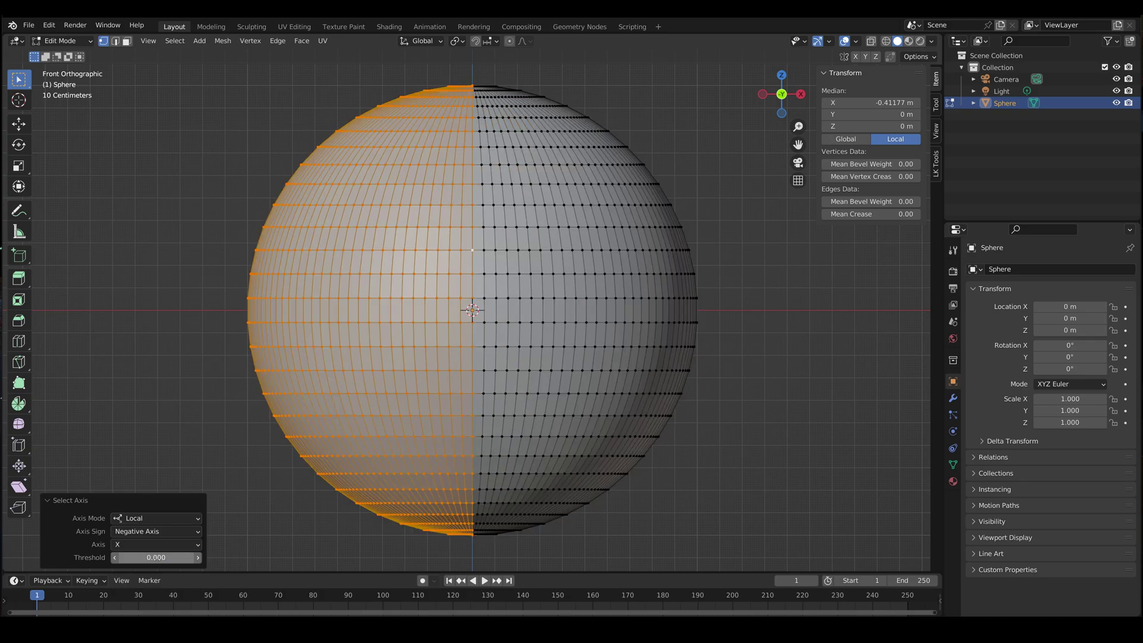
Switch the Side of Active axis sign to Positive Axis, and back to Negative Axis.
{"action": "left_click", "coordinate": [156, 530]}
{"action": "left_click", "coordinate": [156, 543]}
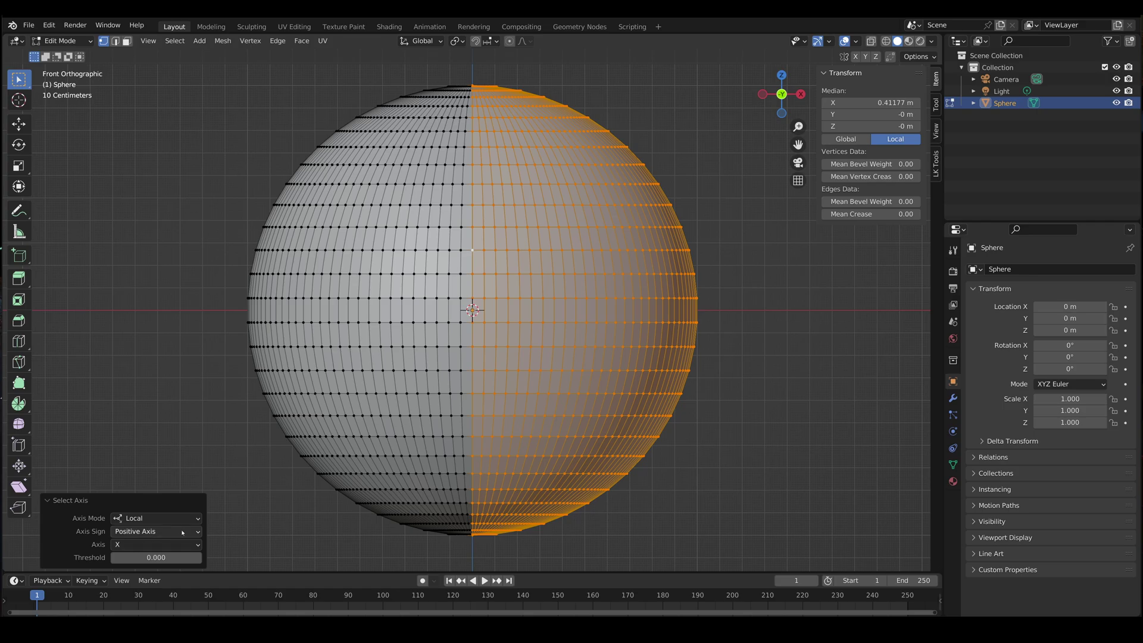
{"action": "left_click", "coordinate": [152, 530]}
{"action": "left_click", "coordinate": [152, 544]}
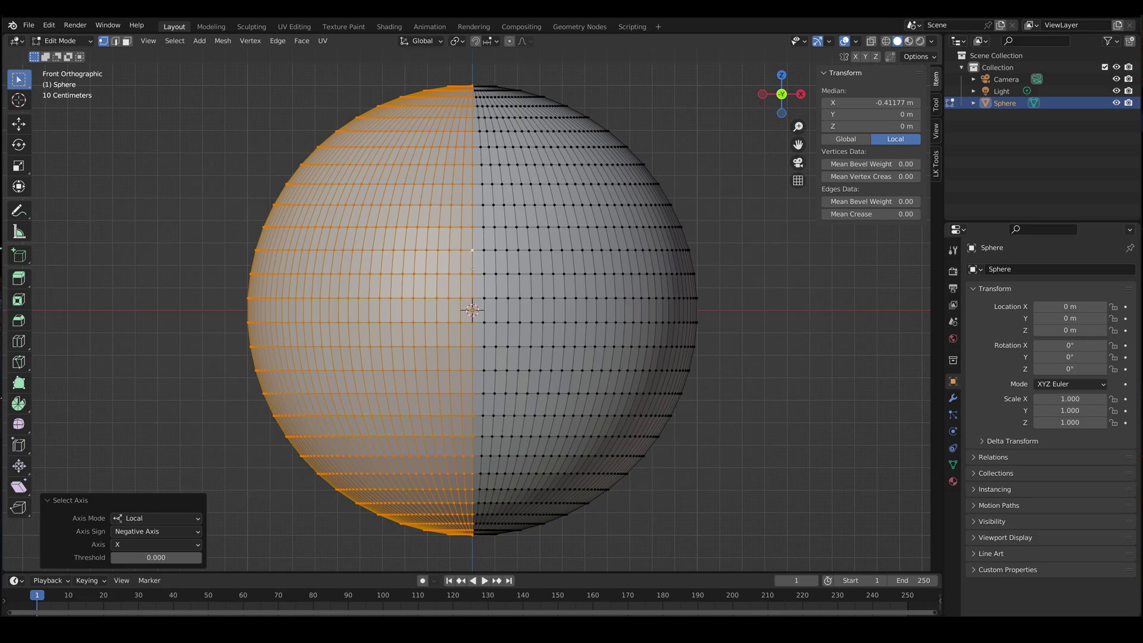
Select a vertex one column to the negative X side of the centre line and select everything on its side with Side of Active.
{"action": "left_click", "coordinate": [461, 274]}
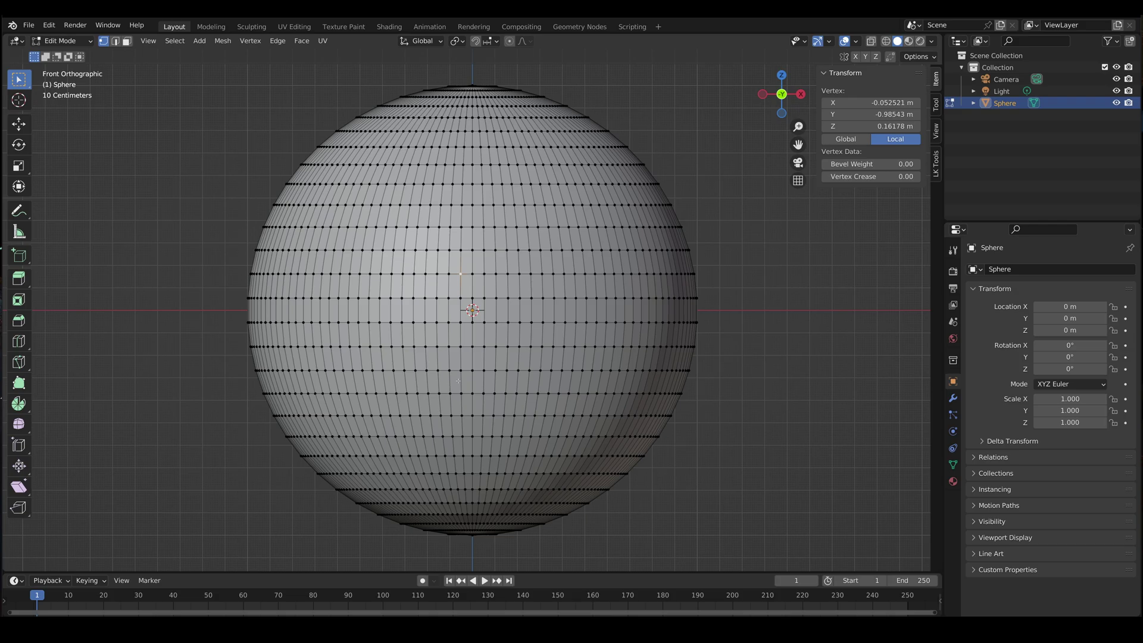
{"action": "left_click", "coordinate": [176, 41]}
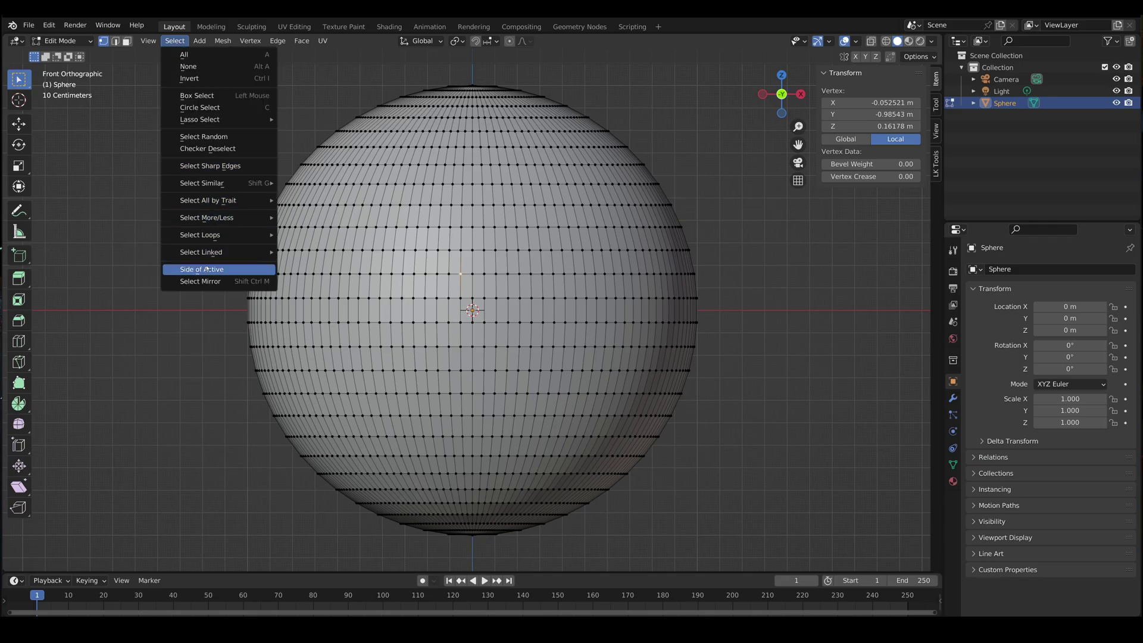
{"action": "left_click", "coordinate": [205, 268]}
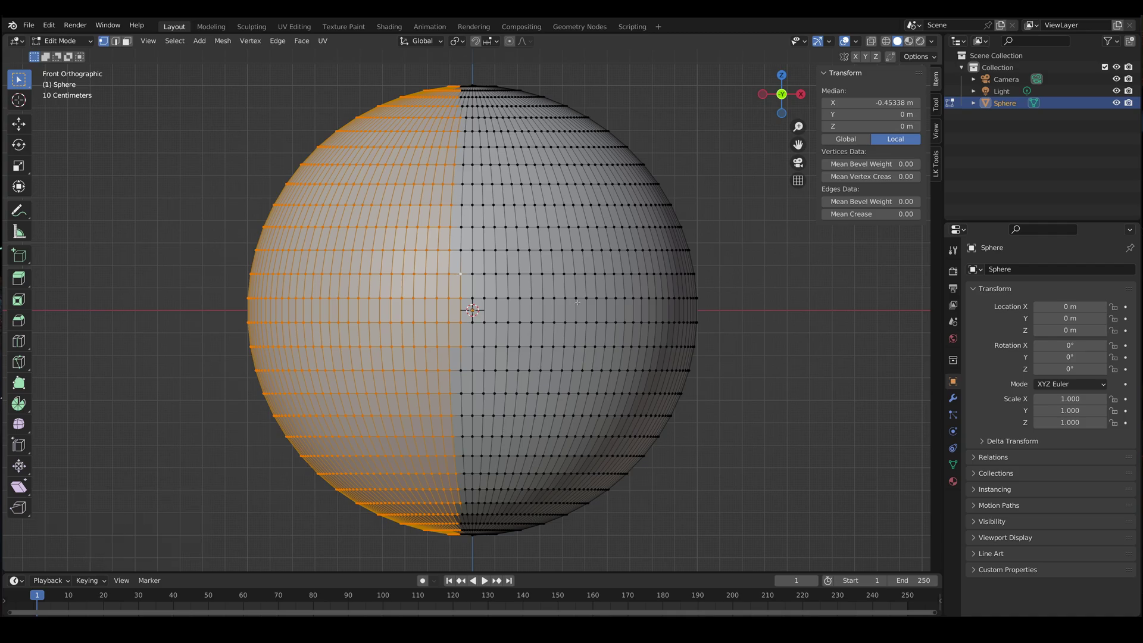
Clear the selection, pick the centre-line vertex just above the origin and select its negative X side with Side of Active.
{"action": "key", "text": "a"}
{"action": "key", "text": "alt+a"}
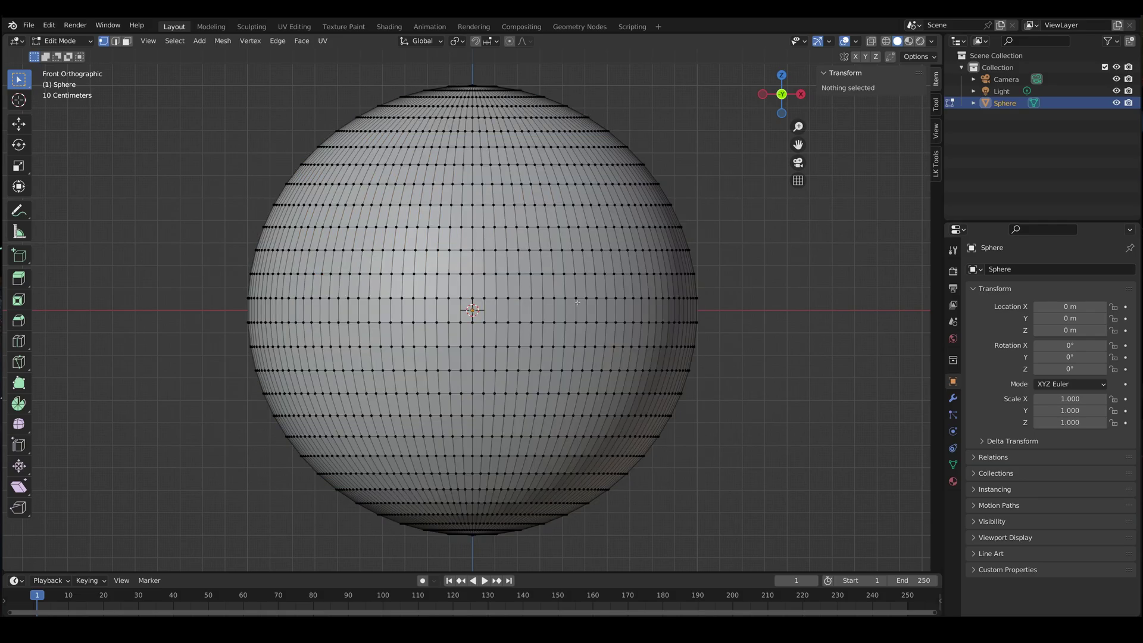
{"action": "left_click", "coordinate": [472, 298]}
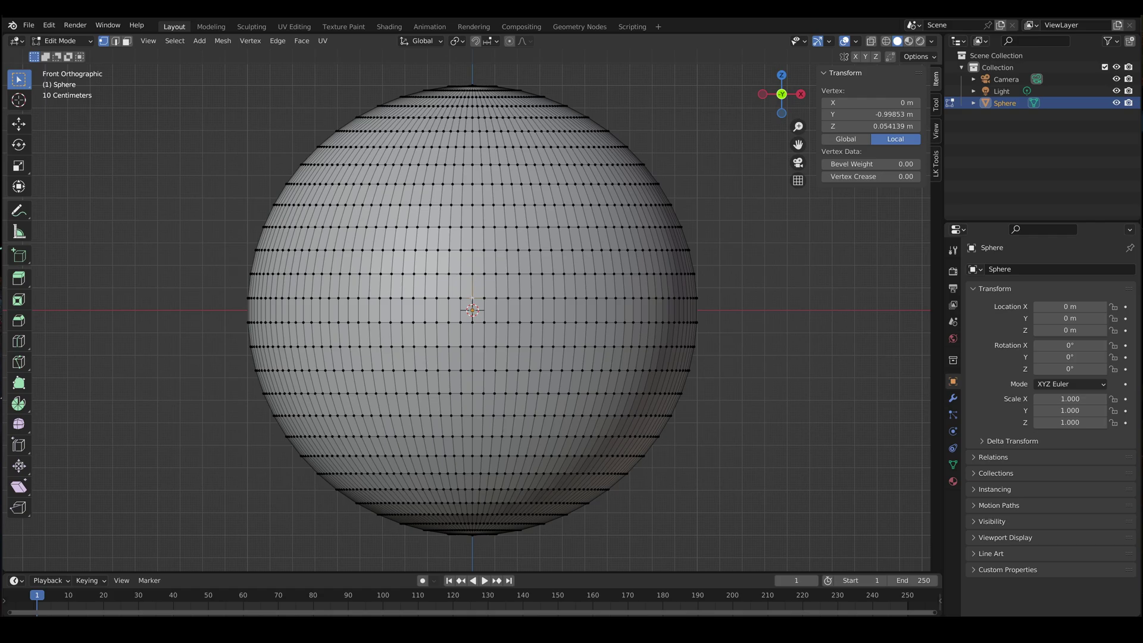
{"action": "left_click", "coordinate": [174, 40]}
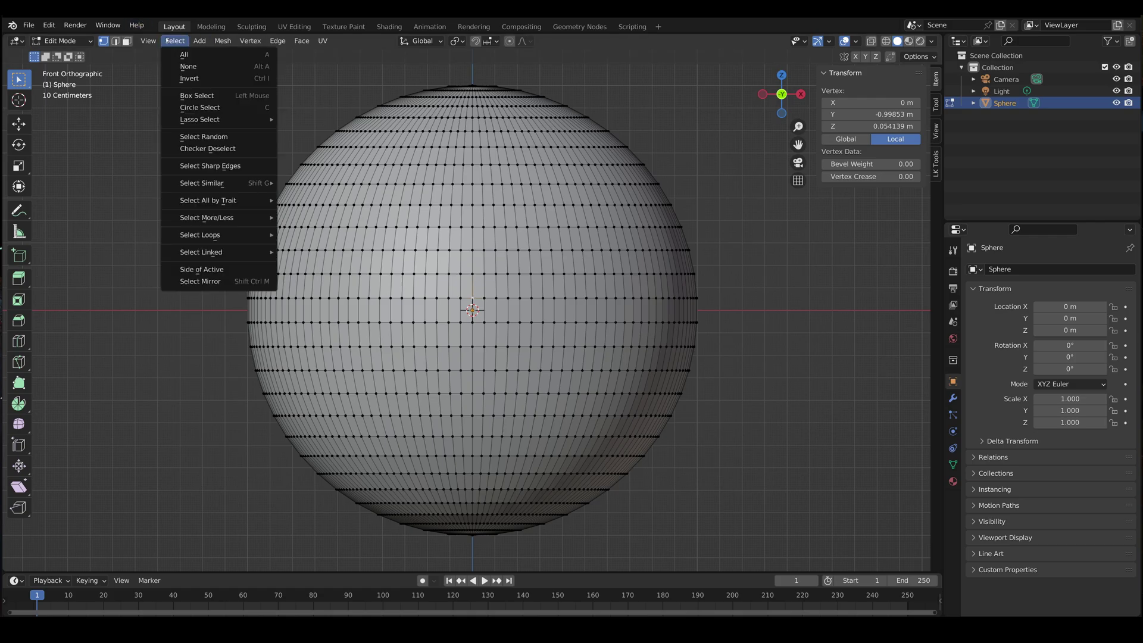
{"action": "left_click", "coordinate": [206, 267]}
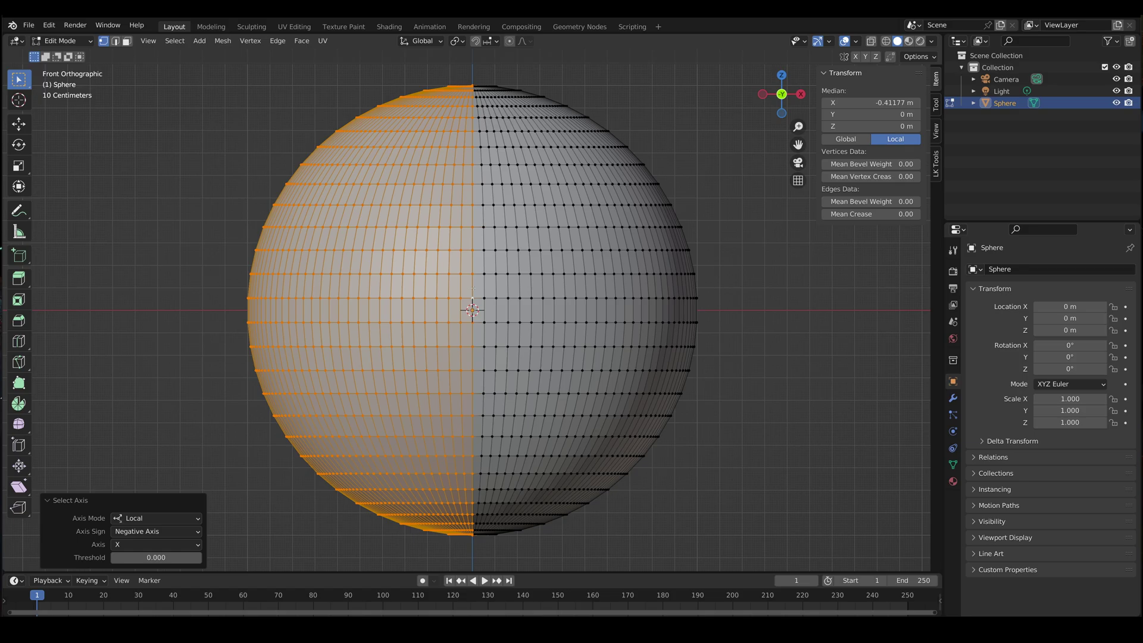
{"action": "key", "text": "ctrl+z"}
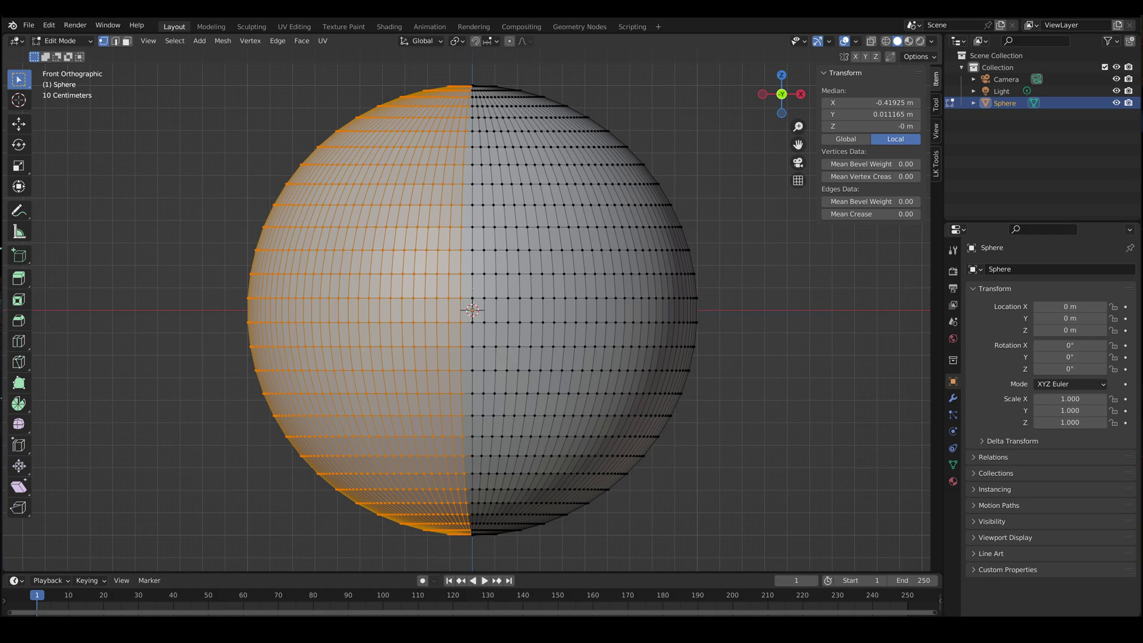
{"action": "key", "text": "ctrl+shift+z"}
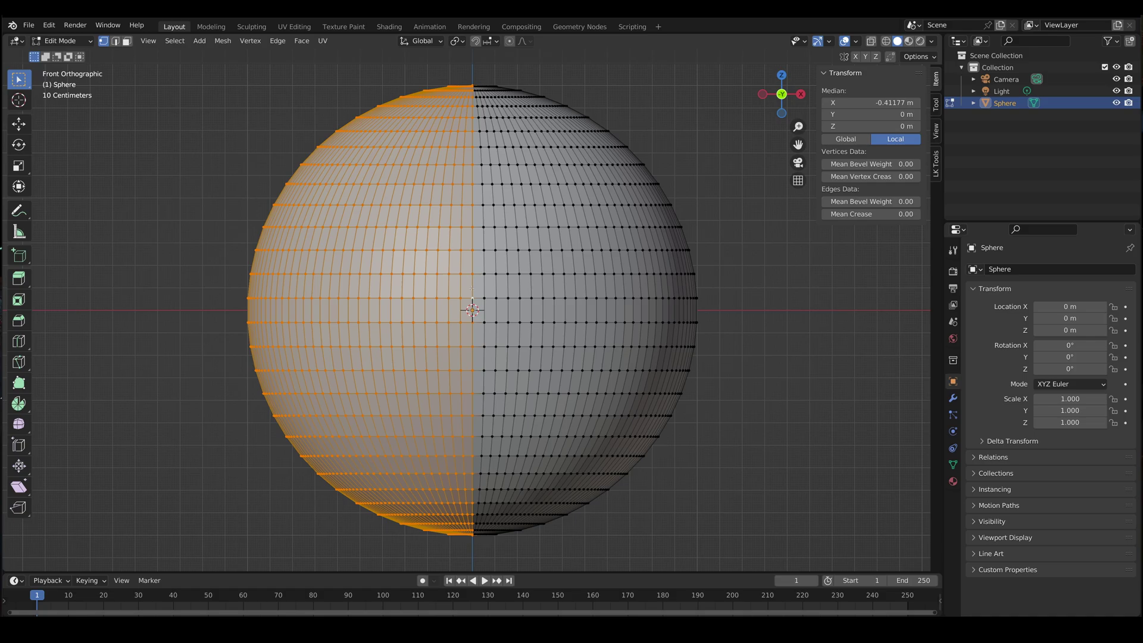
From the centre-line vertex just above the origin, apply Side of Active with Positive Axis on X, and invert the selection.
{"action": "left_click", "coordinate": [471, 299]}
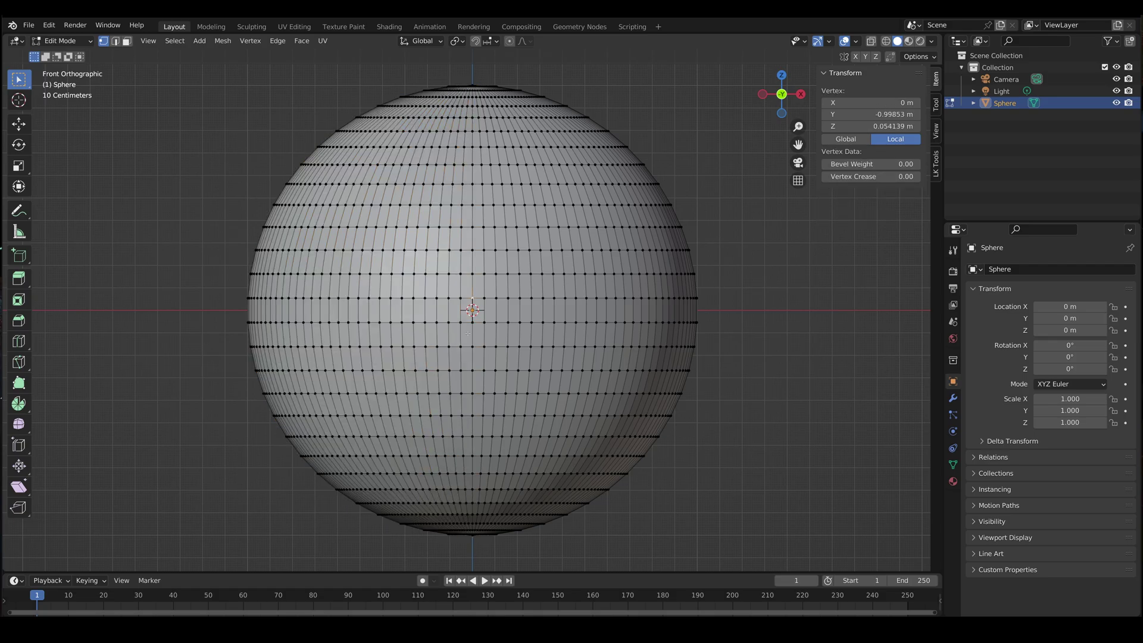
{"action": "left_click", "coordinate": [175, 40]}
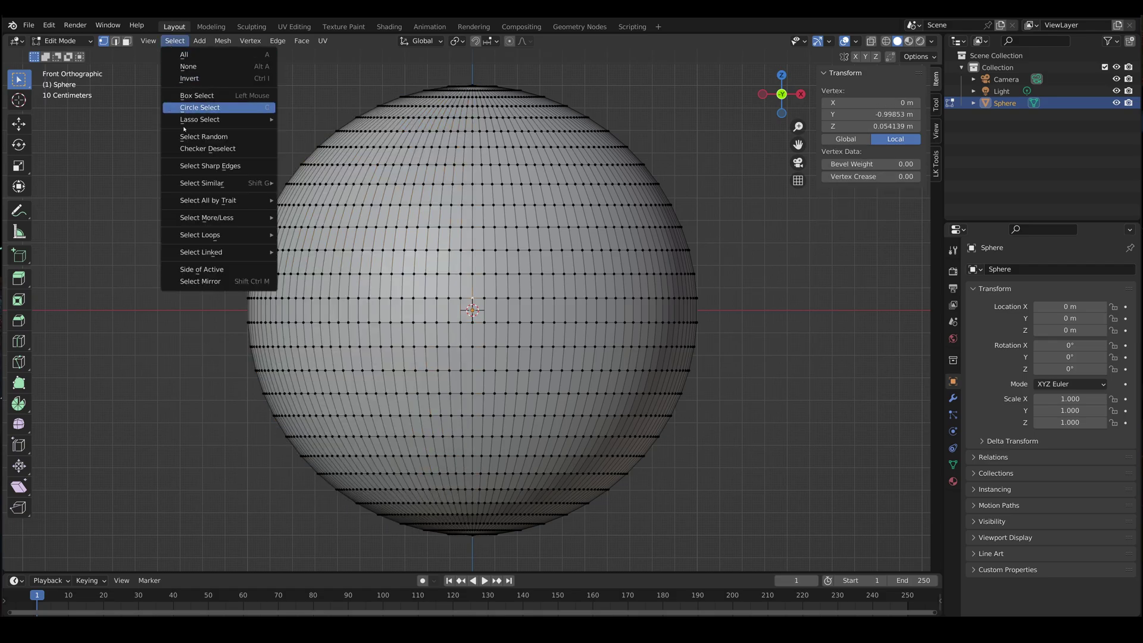
{"action": "left_click", "coordinate": [201, 268]}
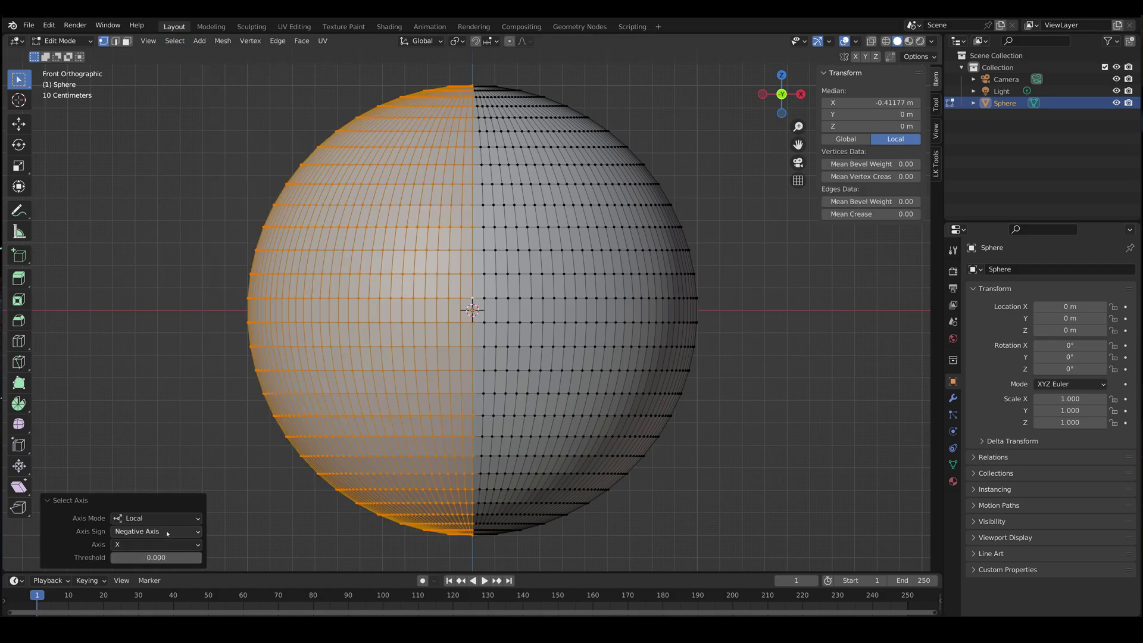
{"action": "left_click", "coordinate": [156, 531]}
{"action": "left_click", "coordinate": [167, 545]}
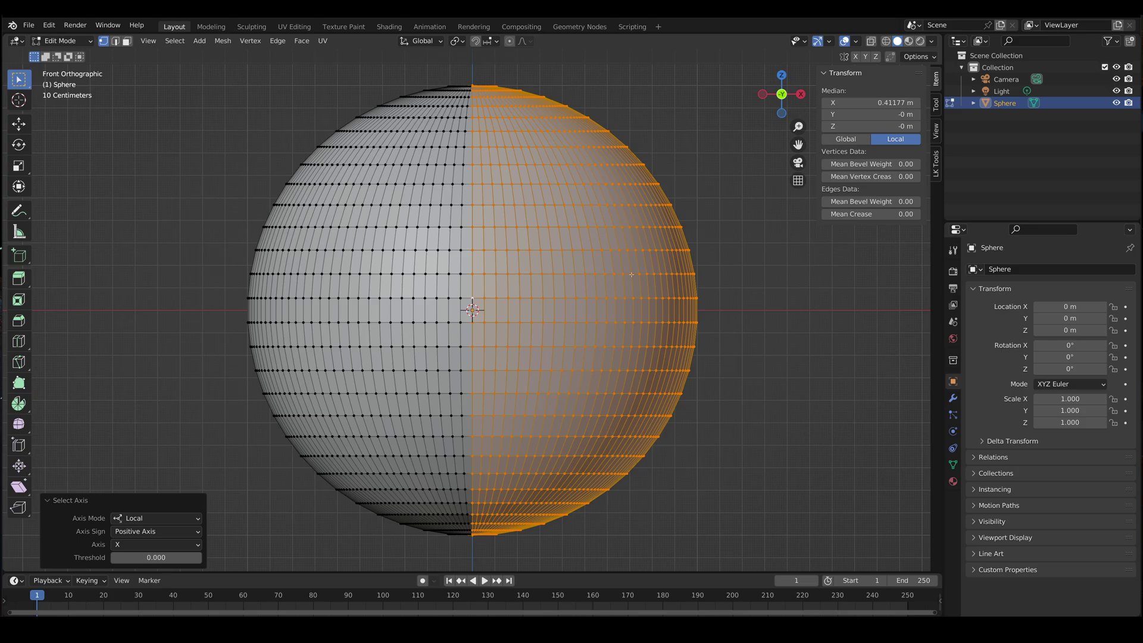
{"action": "key", "text": "ctrl+i"}
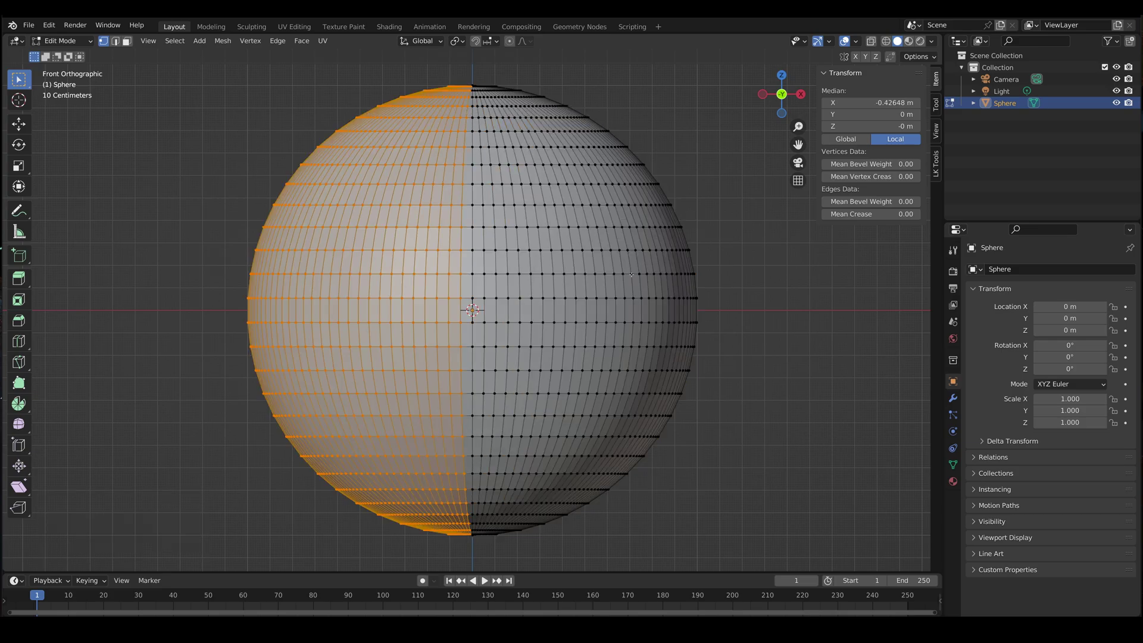